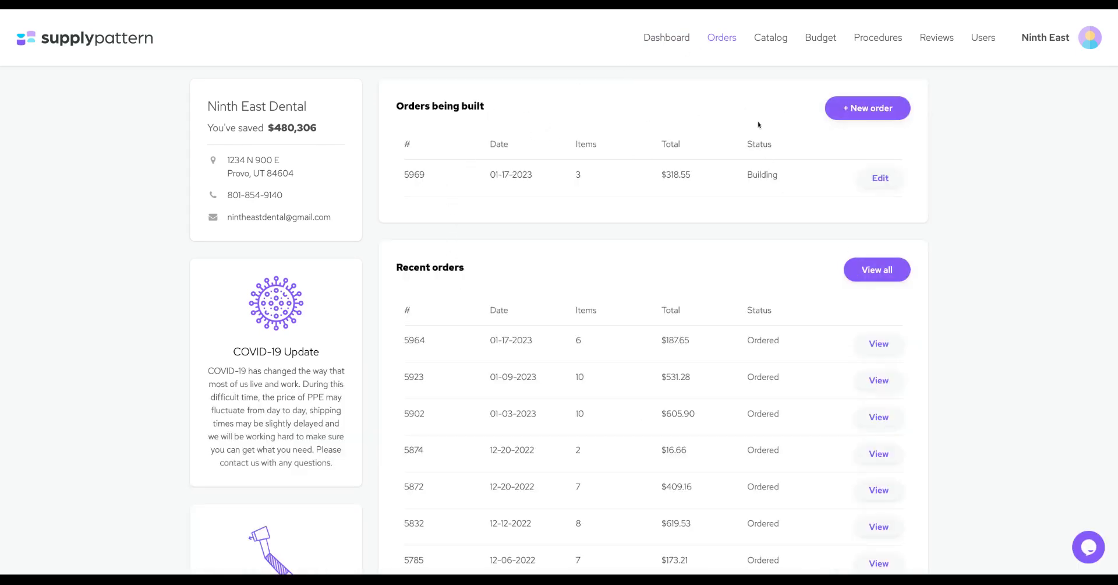
Step: Start a new order and search the catalog for "prophy angles"
click(872, 114)
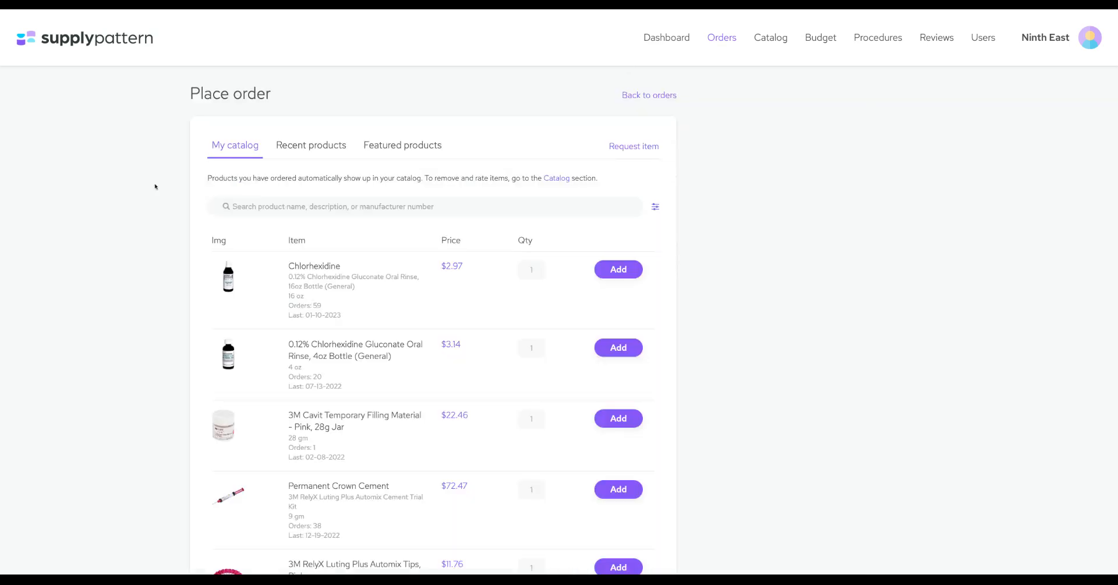
click(263, 207)
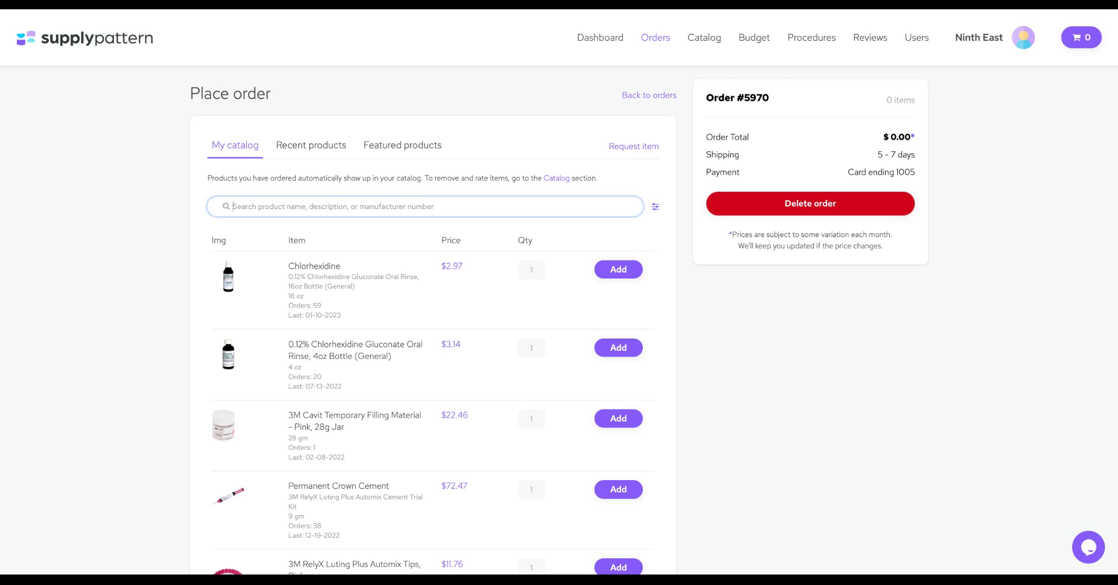
text(prop)
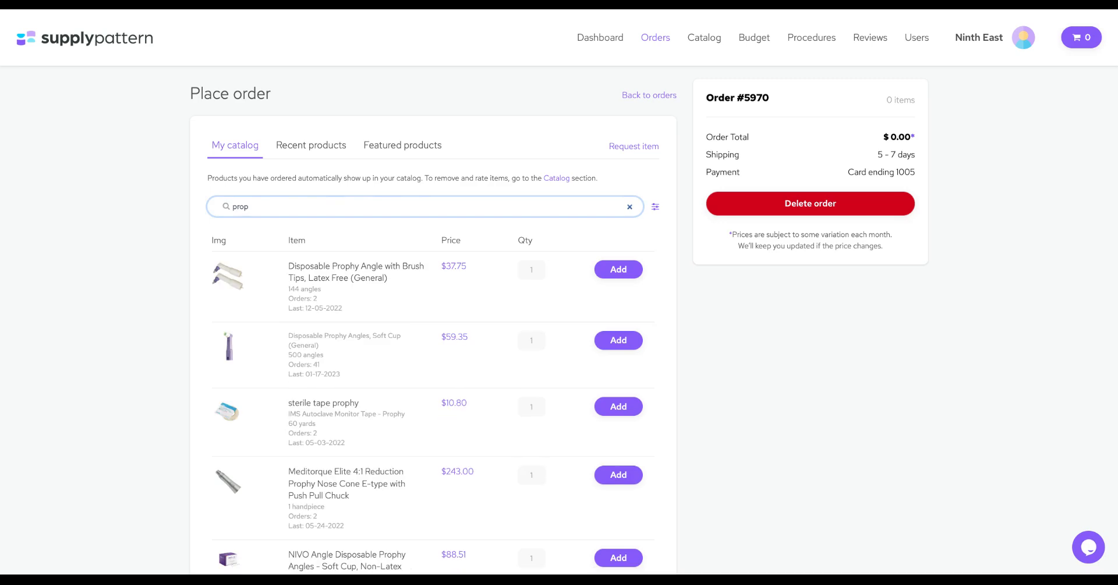
text(hy angles)
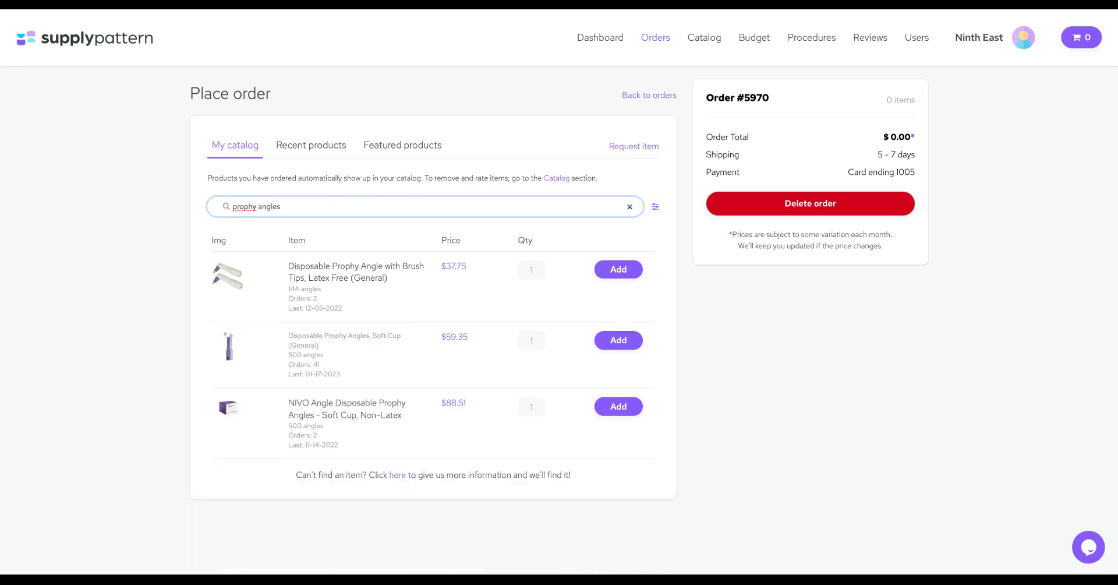
Step: Add 3 units of NIVO Angle Disposable Prophy Angles - Soft Cup, Non-Latex to the order
click(541, 406)
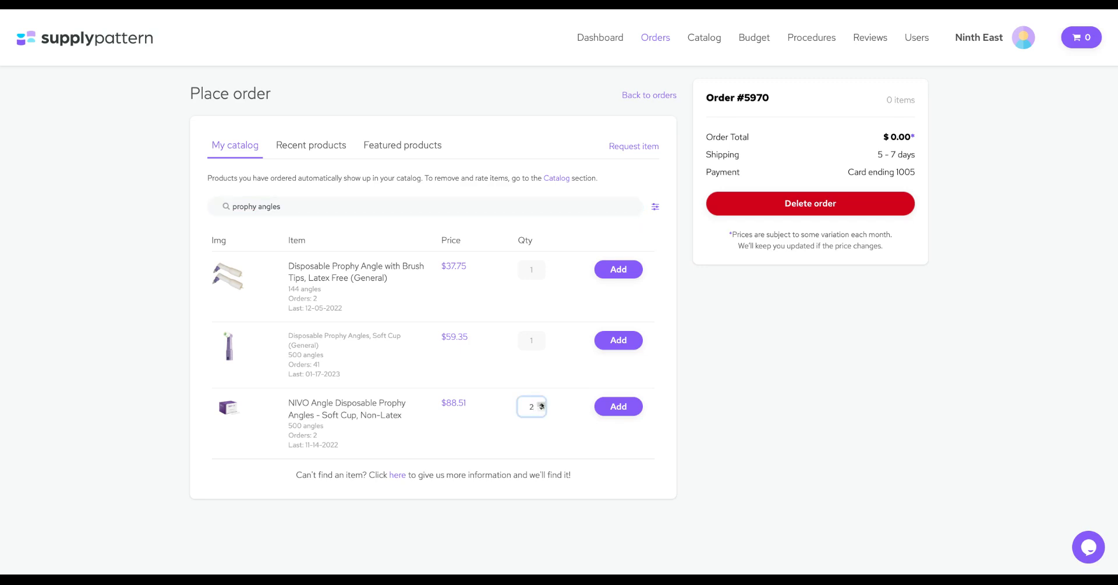
click(541, 404)
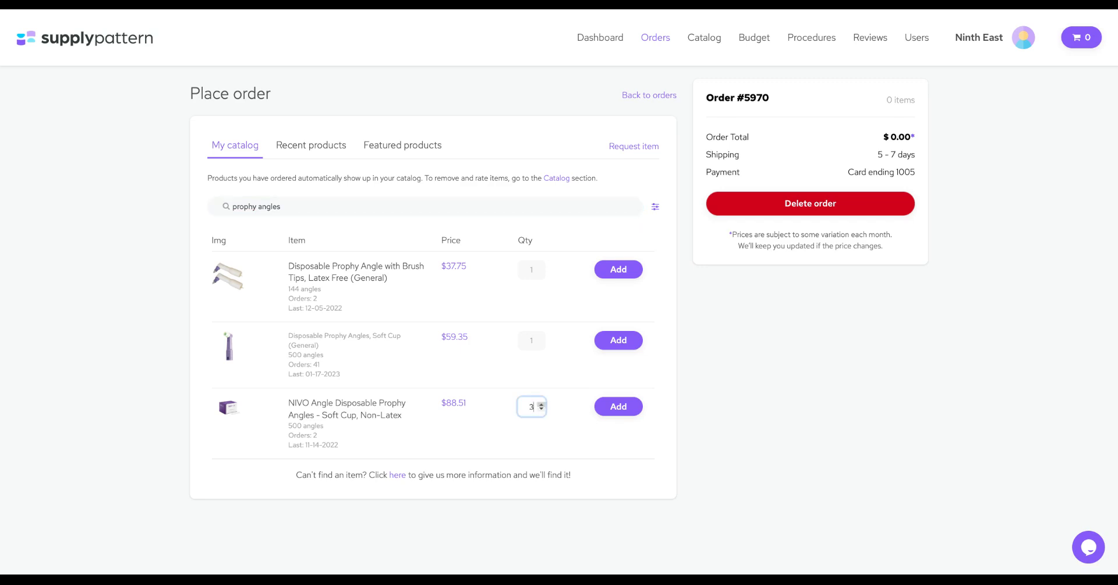
click(621, 407)
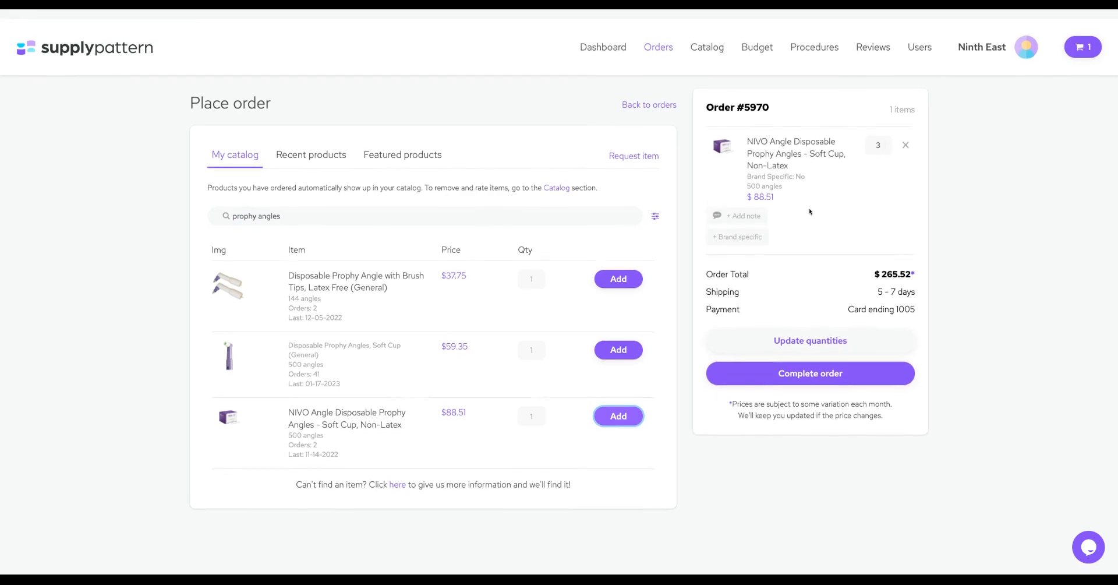
Step: Search the catalog for "paste" and add 2 units of Clinpro 5000 Anti-Cavity Toothpaste, 4 oz - Spearmint to the order
click(301, 206)
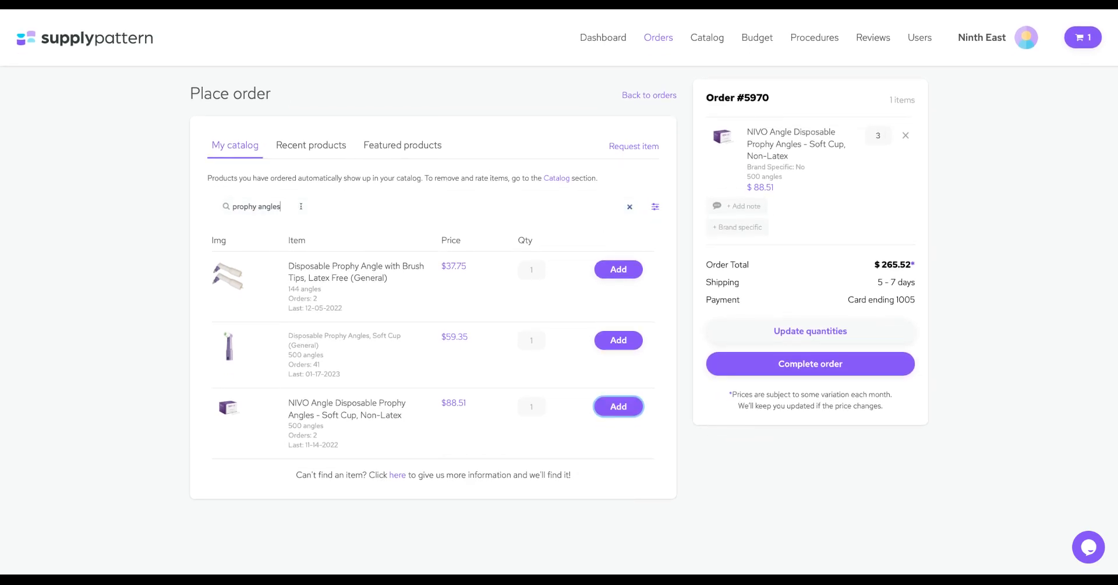
triple_click(301, 206)
text(p)
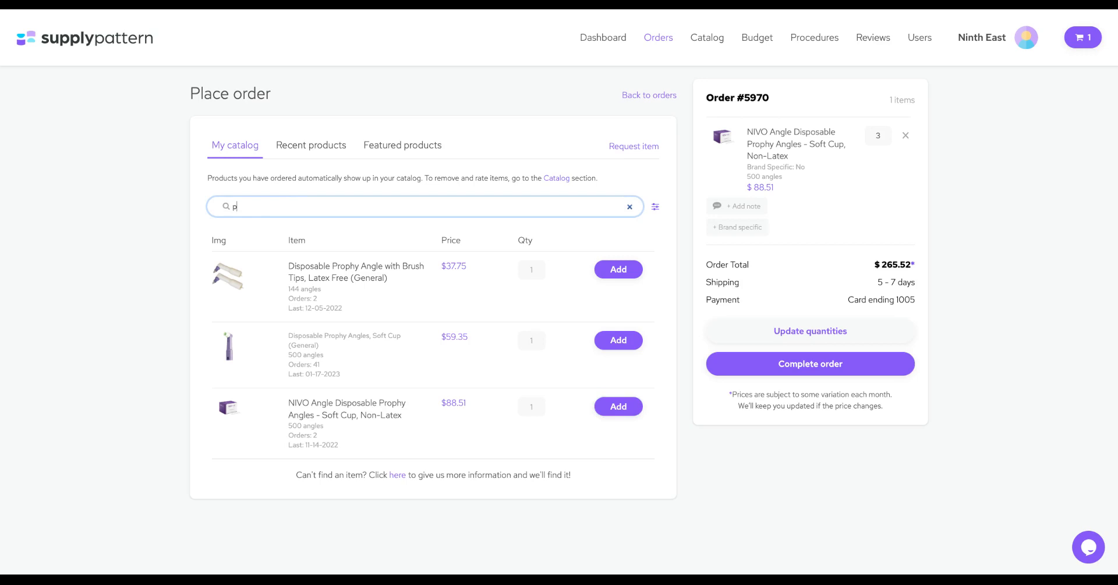
text(aste)
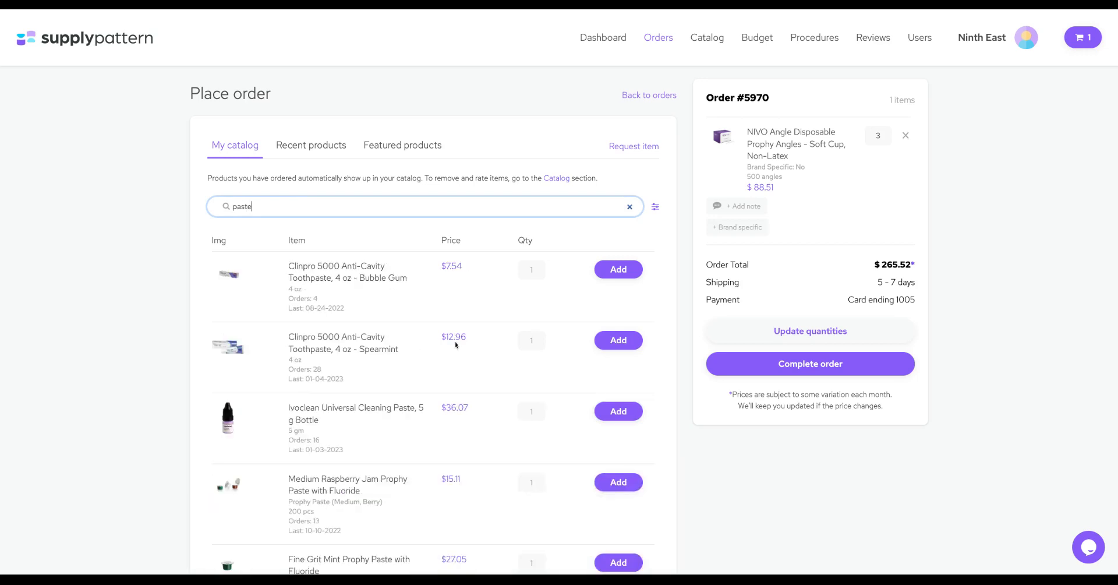
click(541, 338)
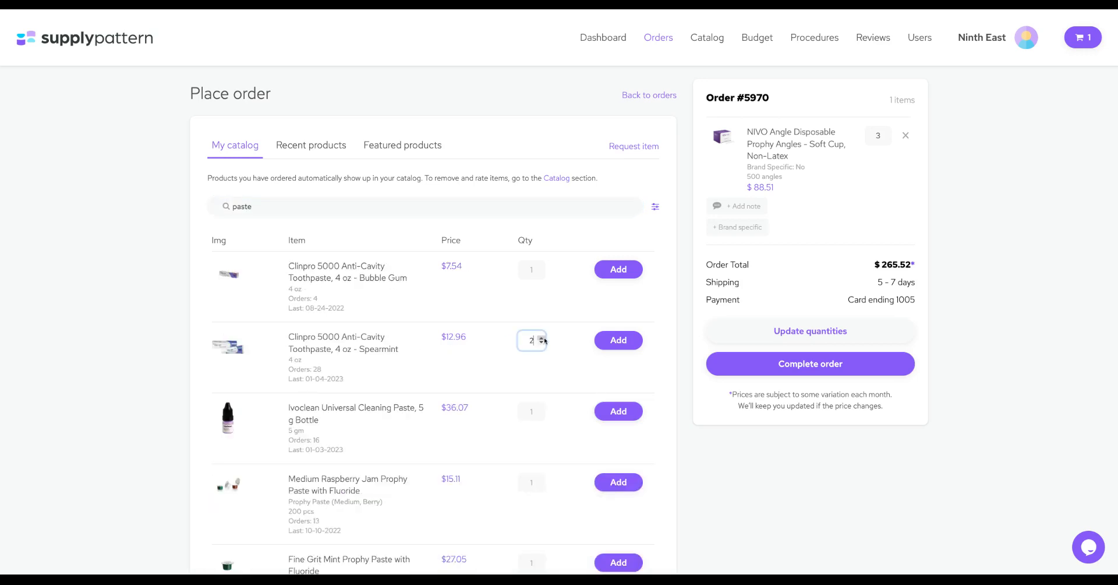
click(624, 341)
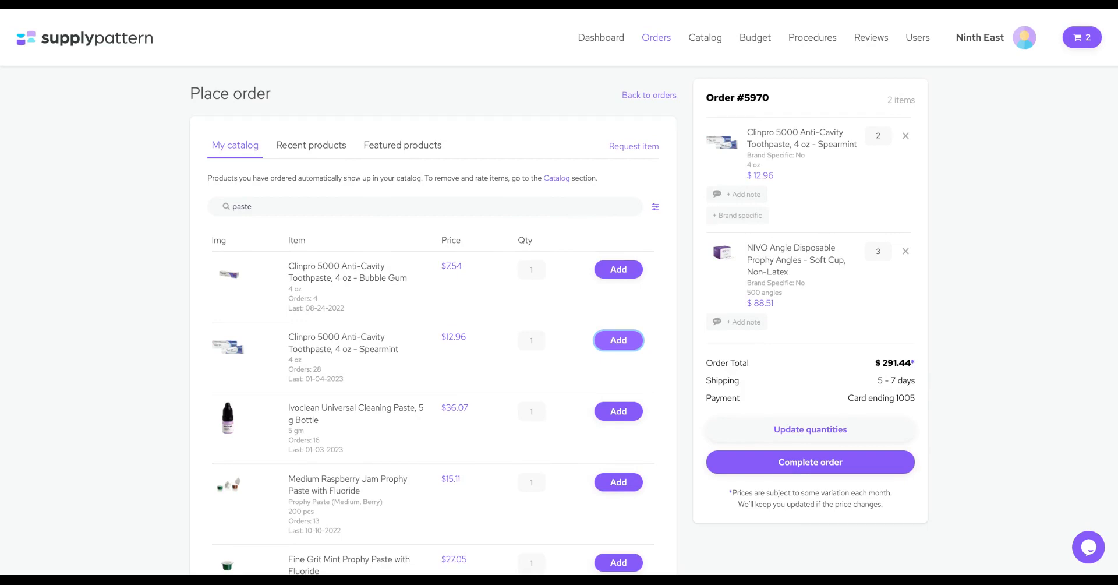
Step: Save the note "cases, purple, large. spearmint" on the Clinpro toothpaste in the order
click(739, 194)
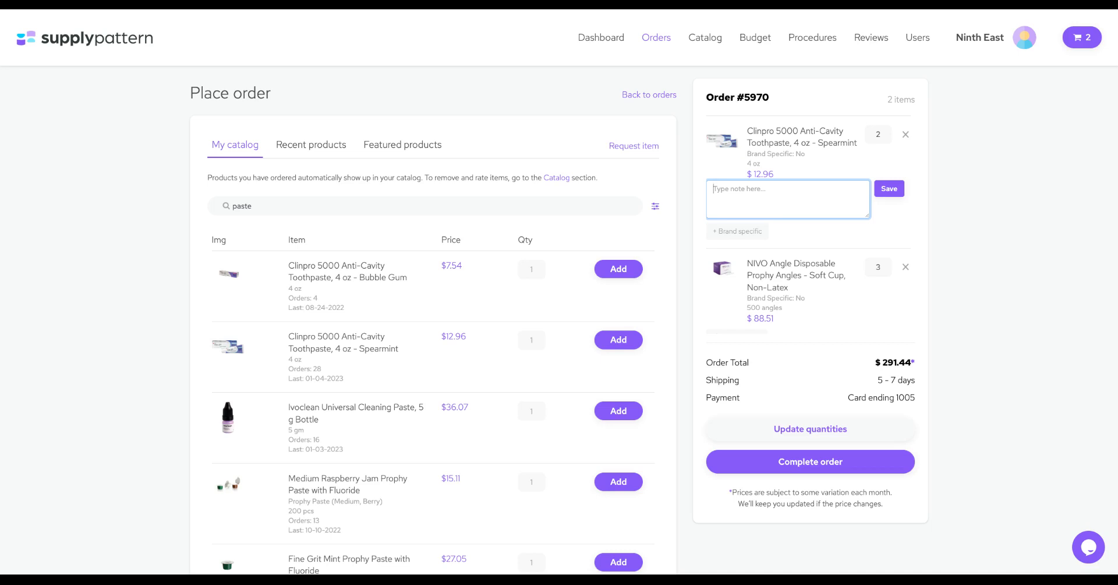
text(cases,)
text(purple, large.)
text(spearmint)
click(889, 190)
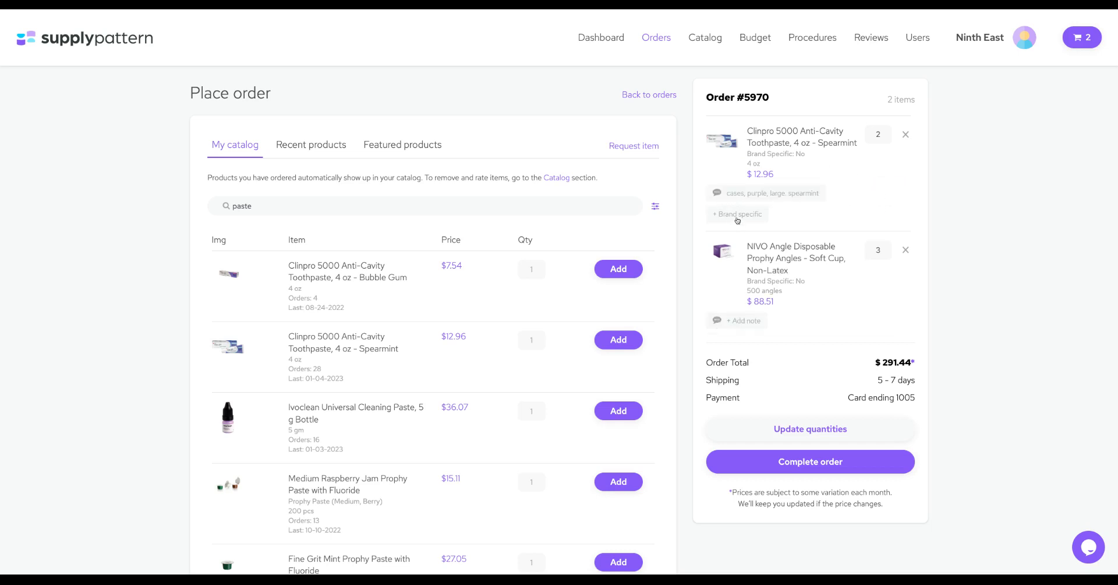
Step: Make the Clinpro toothpaste in the order brand specific with the brand "colgate"
click(737, 216)
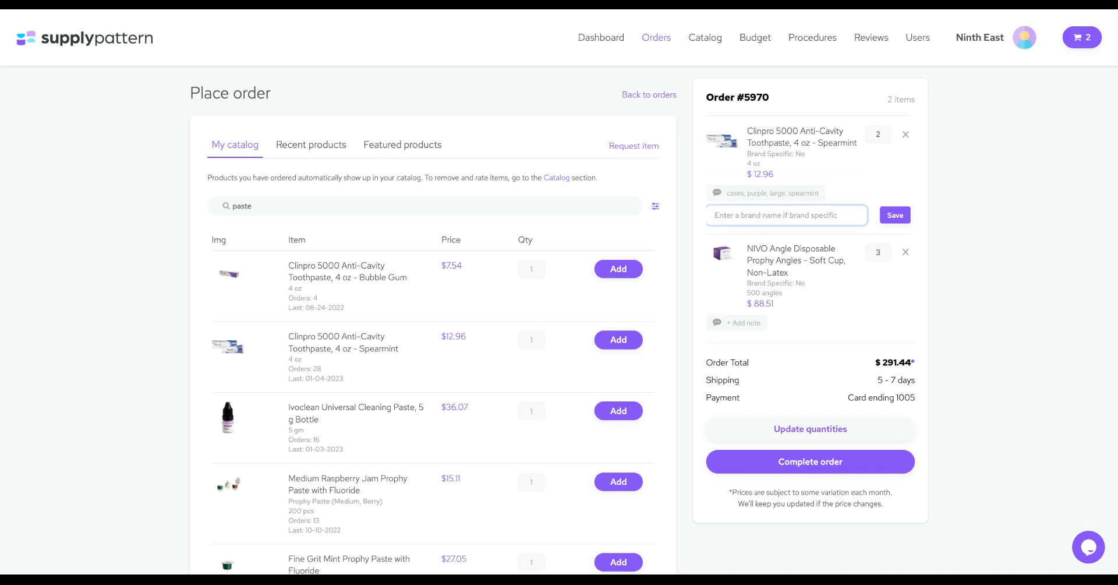
text(colgate)
click(897, 215)
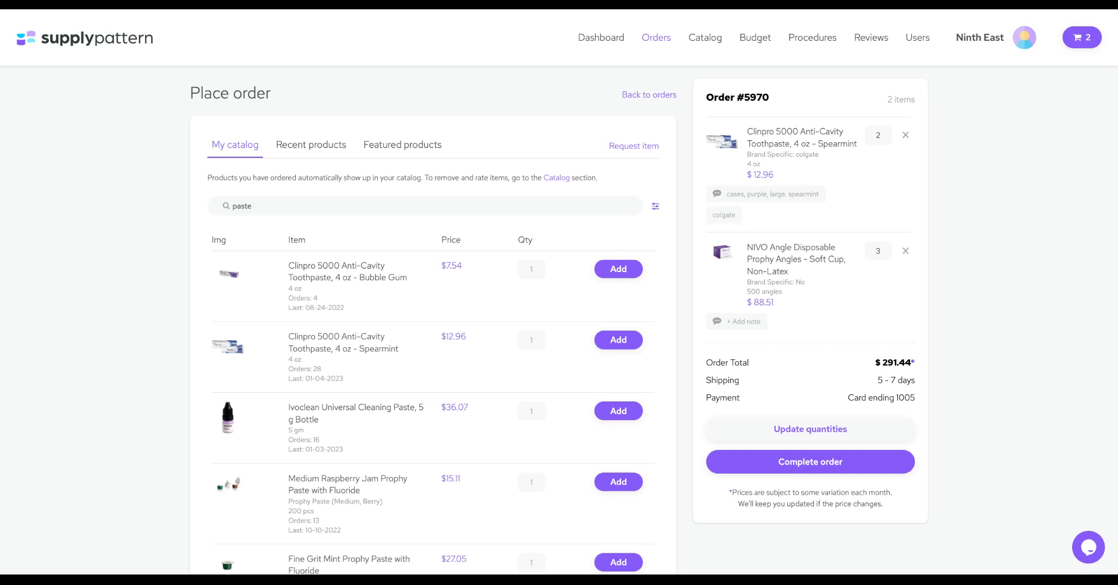
scroll(769, 303, down, 1)
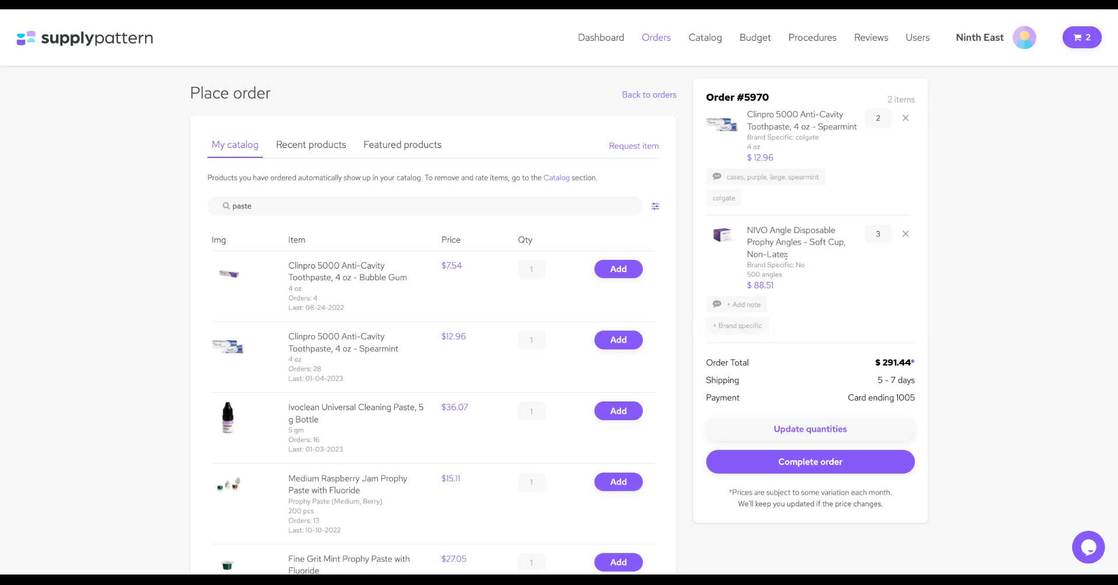
scroll(786, 255, up, 1)
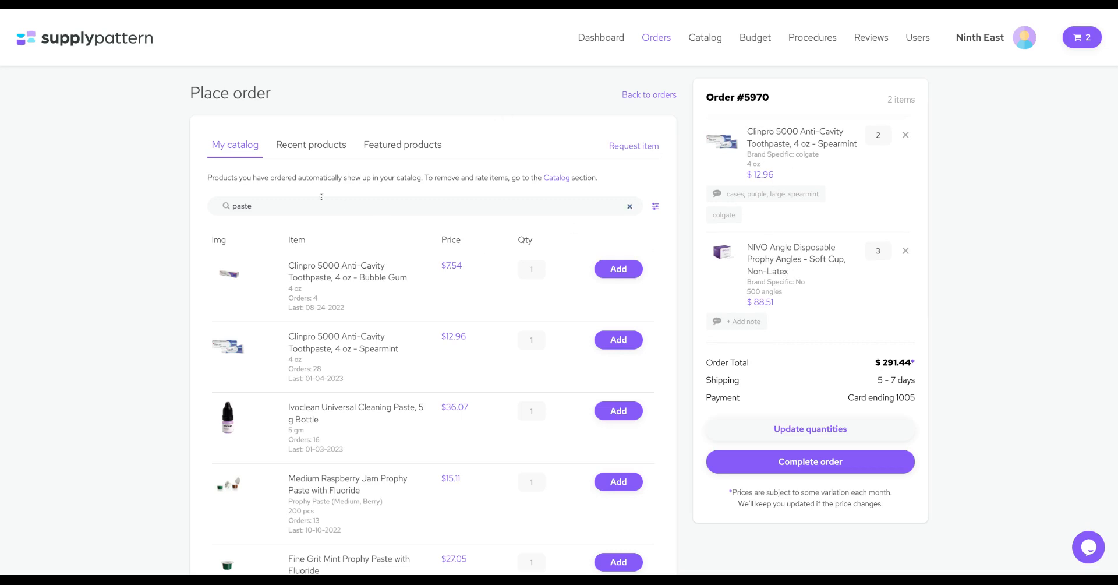
Step: Search the catalog for "gloves"
click(267, 208)
double_click(267, 208)
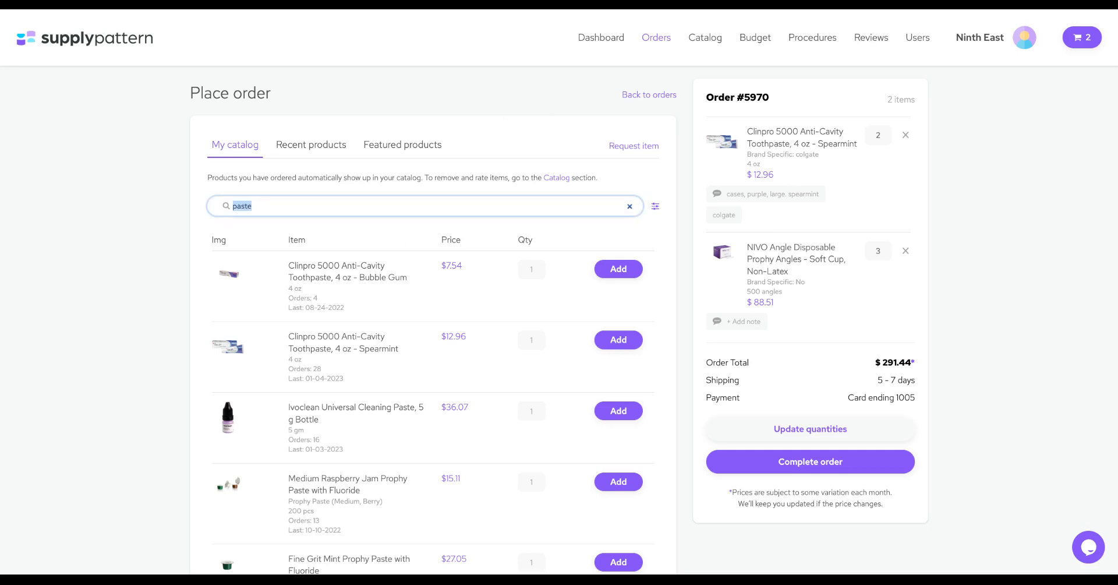
text(gloves)
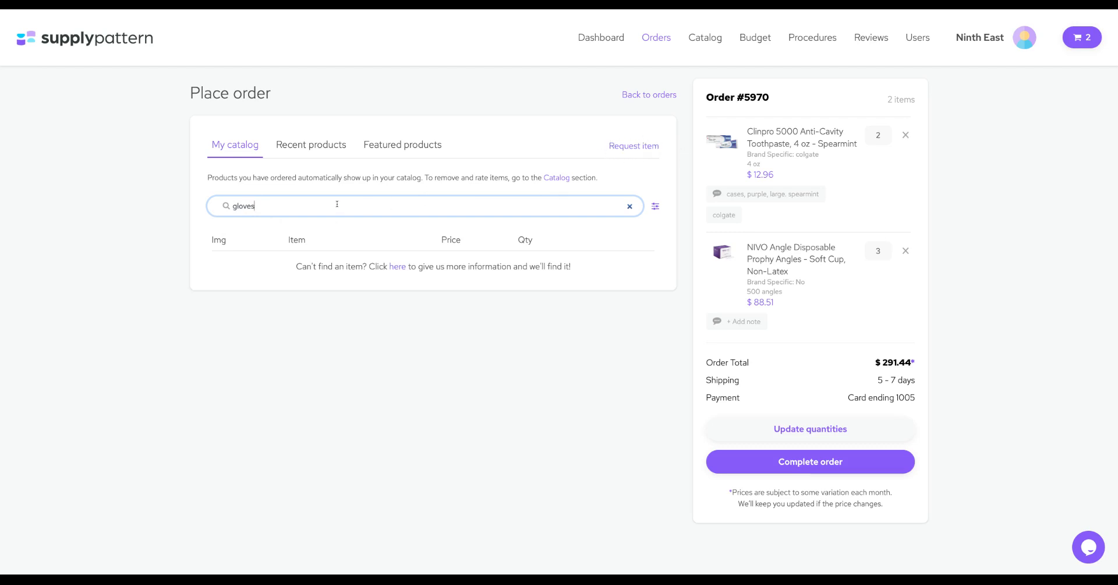
Step: Open a request for an item missing from the catalog and name it "Gloves"
click(634, 146)
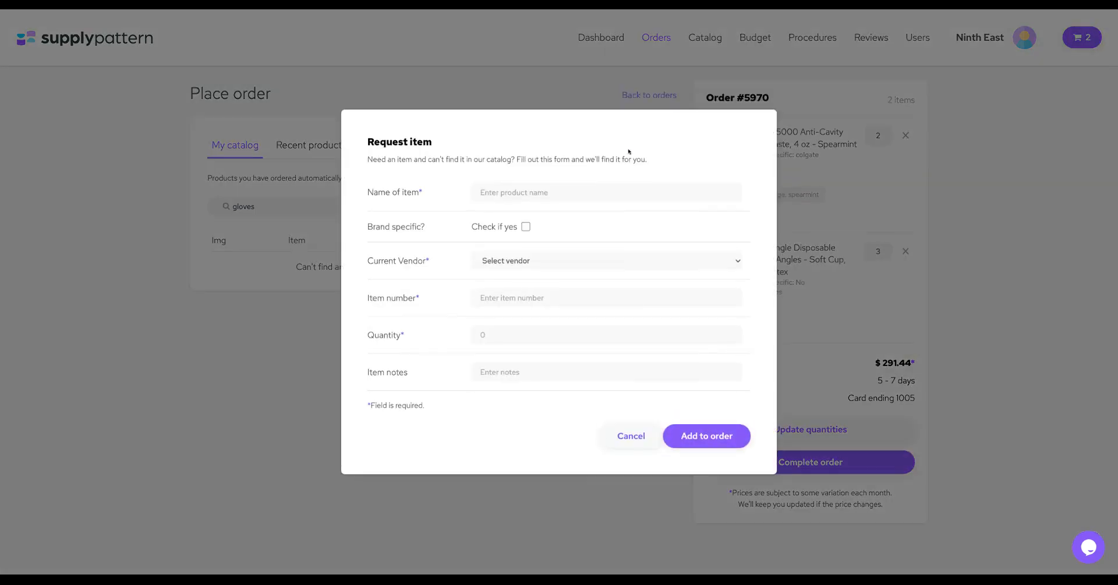
click(502, 191)
text(Gloves)
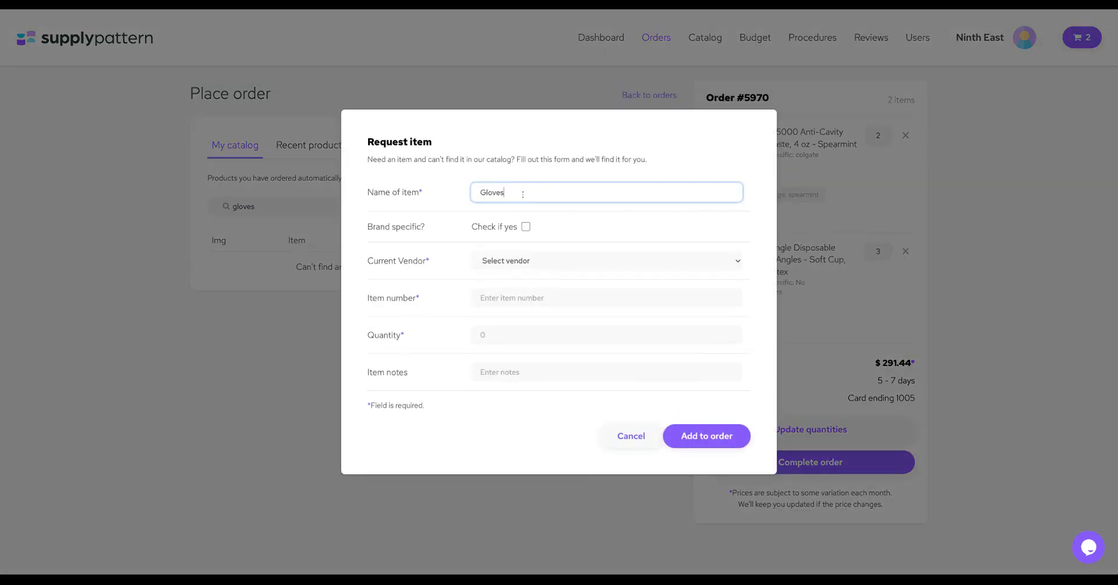
Step: Enter "Periwinkle" as the requested item's specific brand, and clear the brand-specific option again
click(526, 227)
click(513, 236)
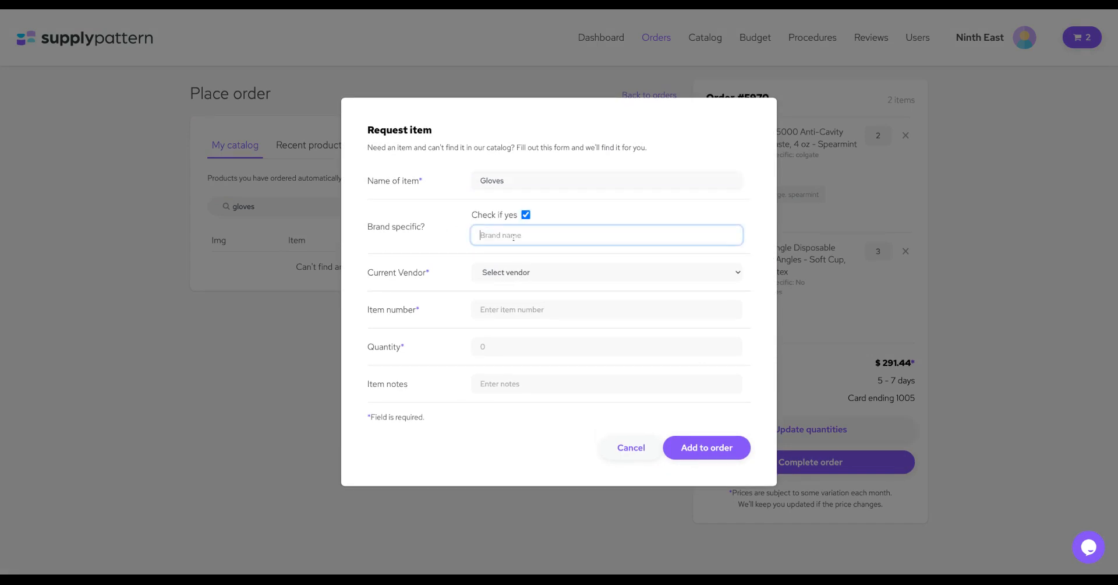
text(Periwinkle)
click(525, 215)
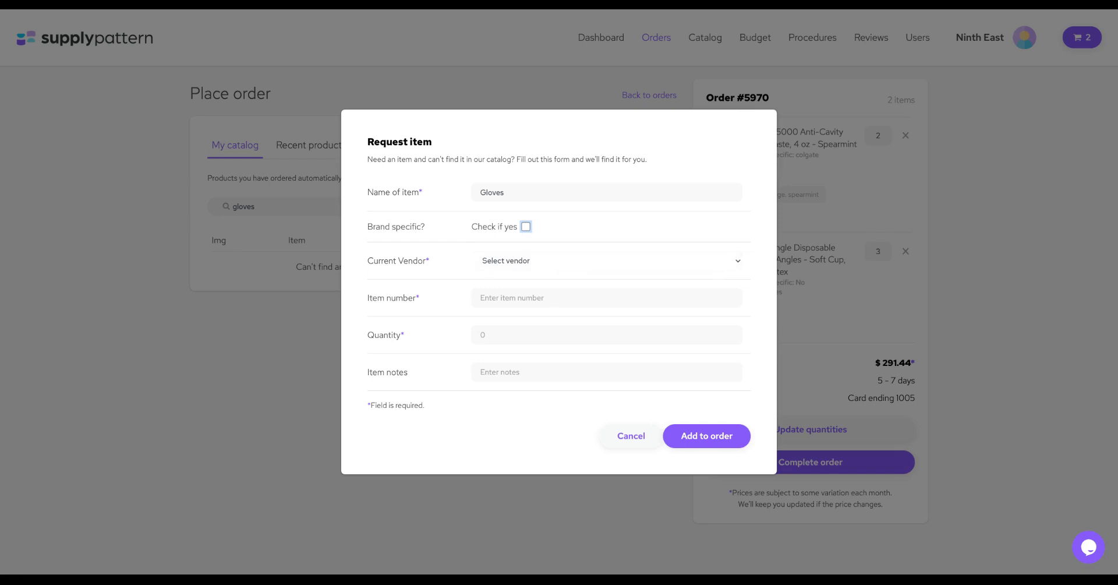
Step: Set the requested item's current vendor to Patterson and its item number to 111-342
click(606, 261)
click(503, 295)
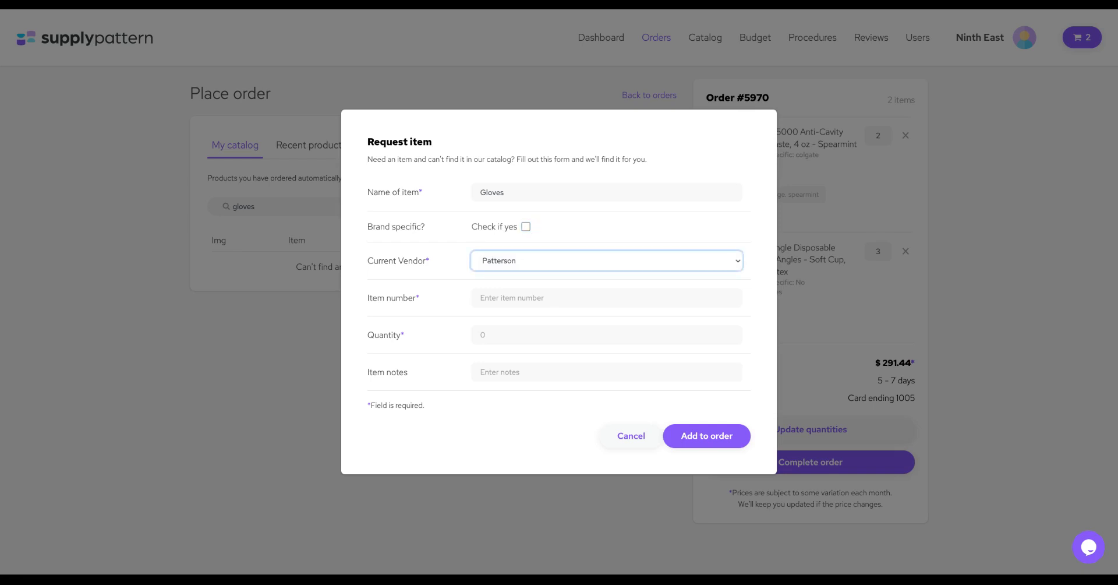
click(503, 296)
text(111-342)
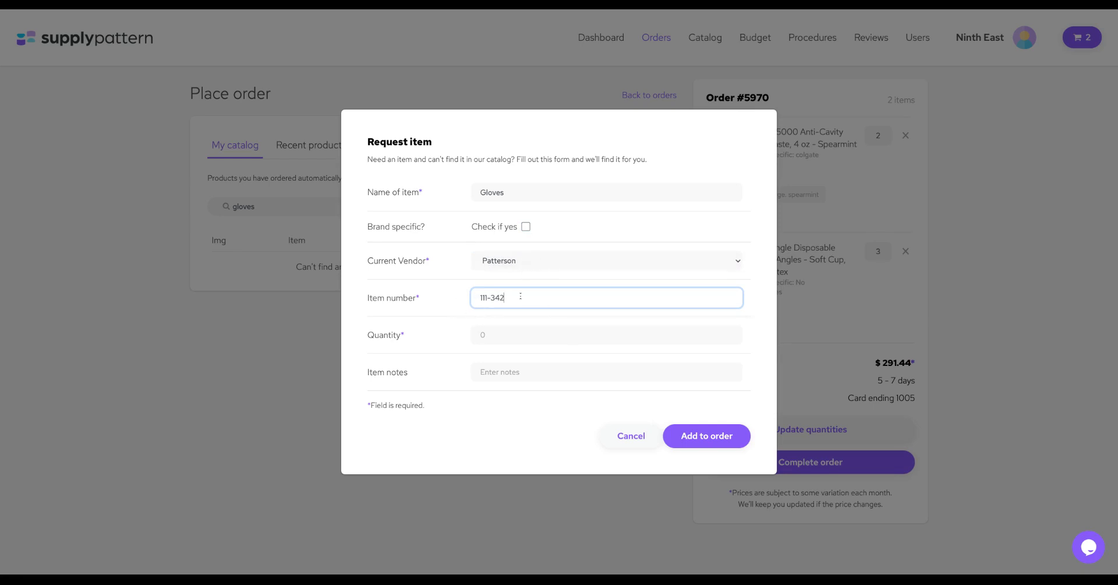
Step: Change the requested item's name to "Bur"
triple_click(522, 193)
text(Bur)
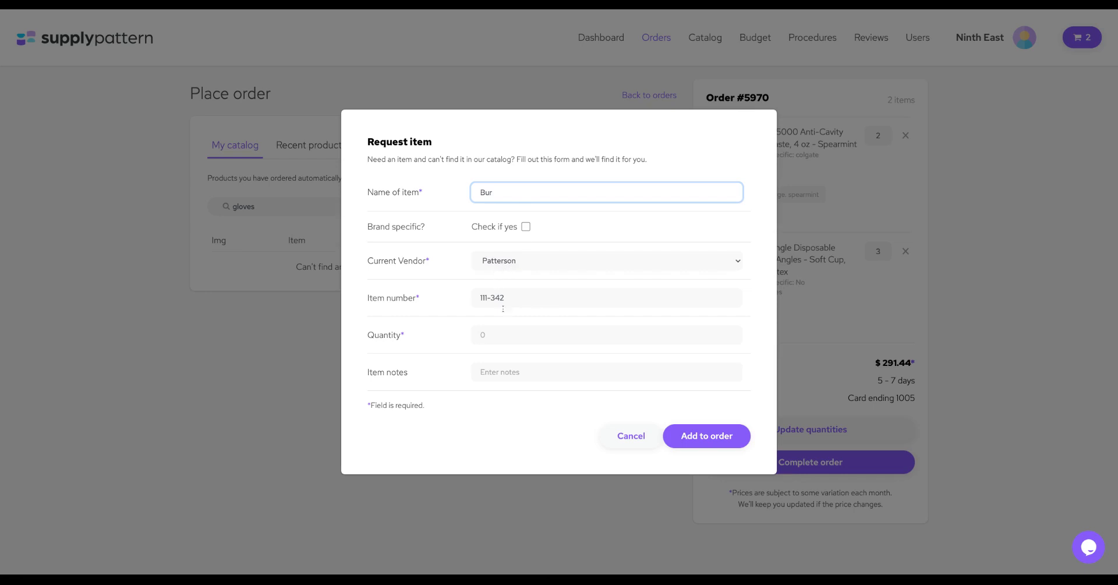
click(482, 298)
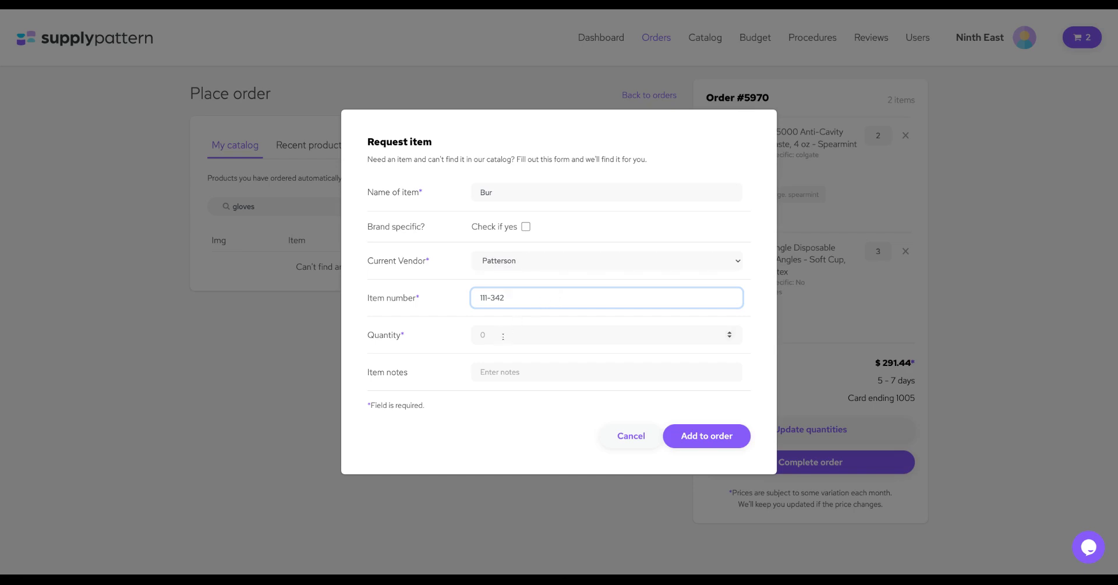
Step: Set the requested item's quantity to 5
click(730, 333)
click(730, 332)
click(730, 332)
click(730, 333)
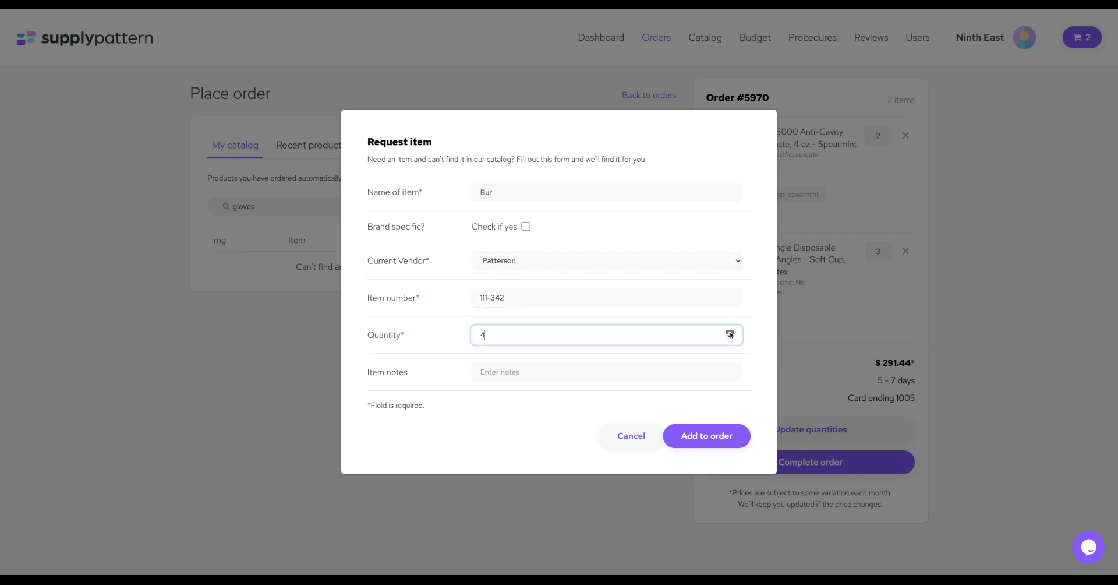
click(730, 333)
Step: Enter the item notes "packs of 5, purple, large," and add the requested Bur to the order
click(499, 372)
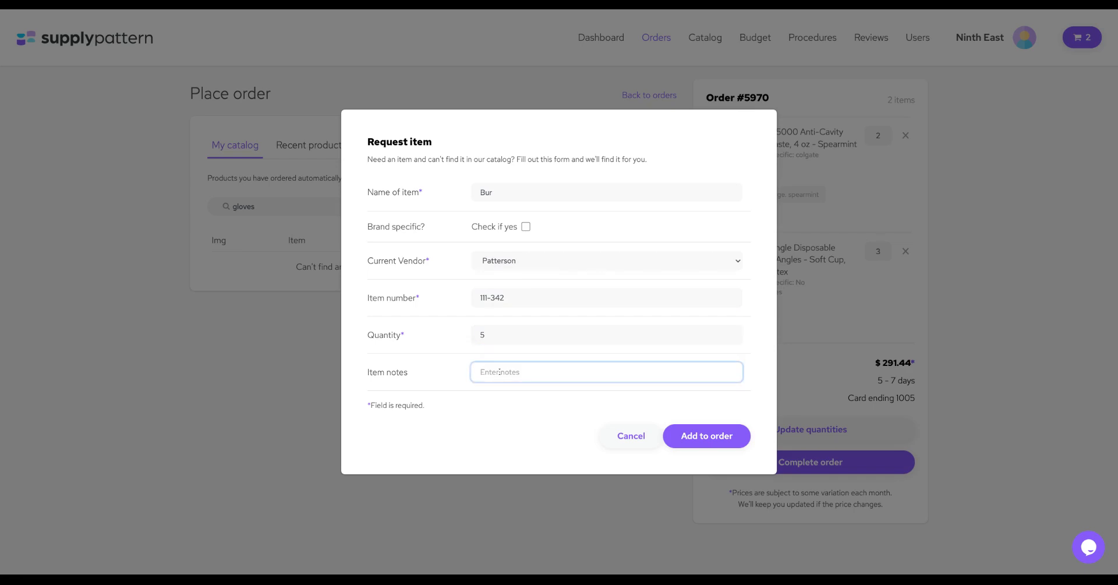
text(packs of 5)
text(, purple)
text(, large,)
click(706, 436)
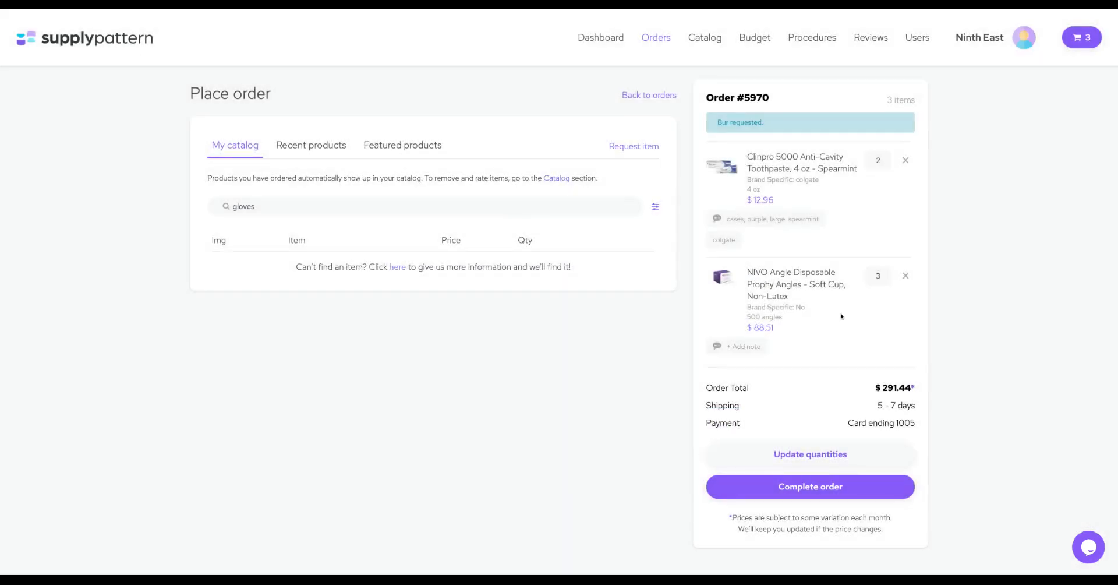
scroll(827, 313, down, 2)
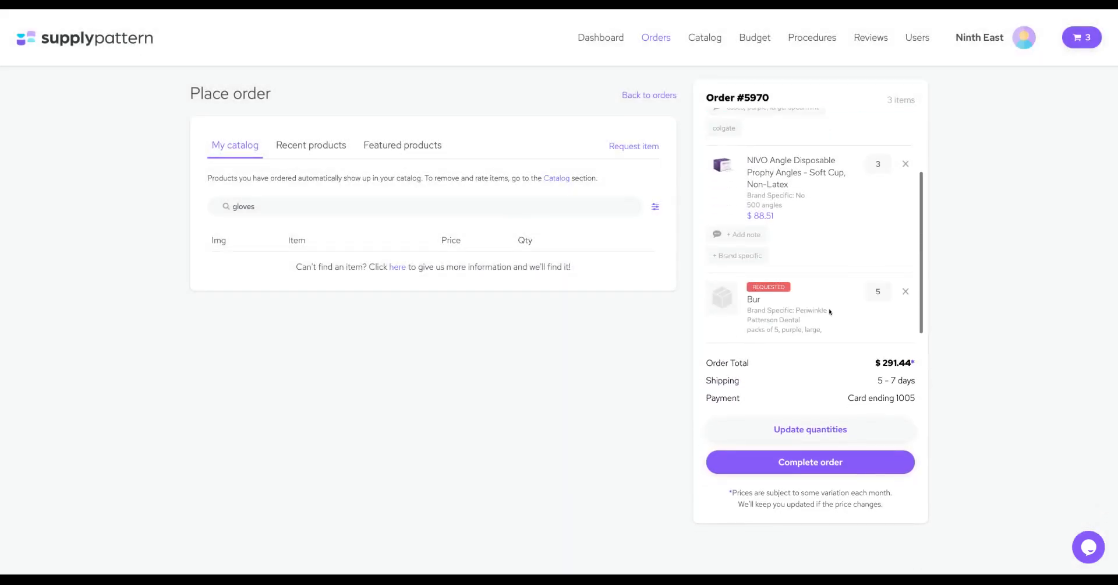
scroll(790, 312, up, 3)
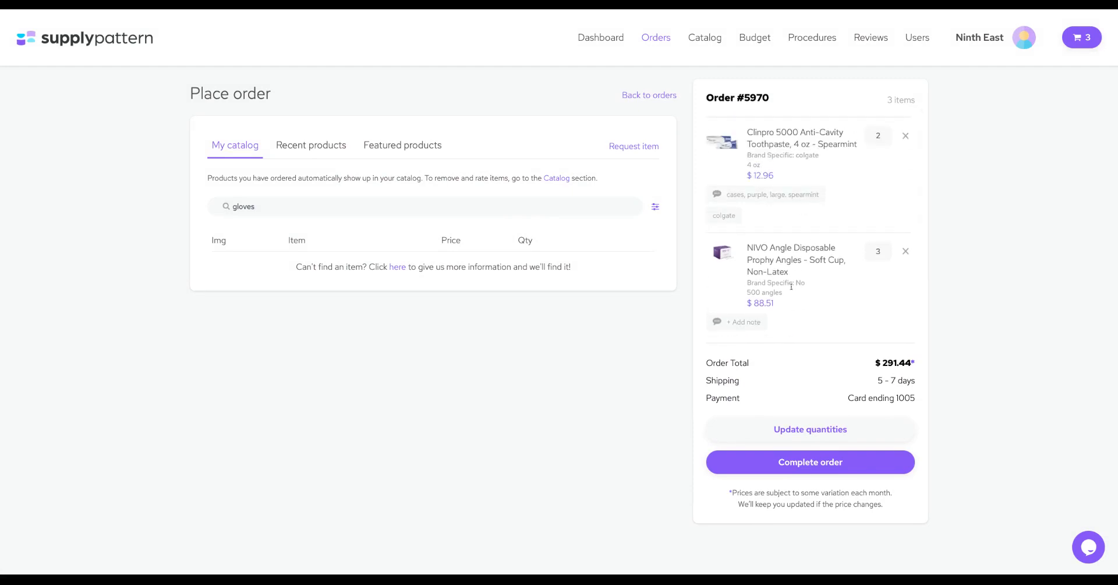
scroll(852, 293, down, 2)
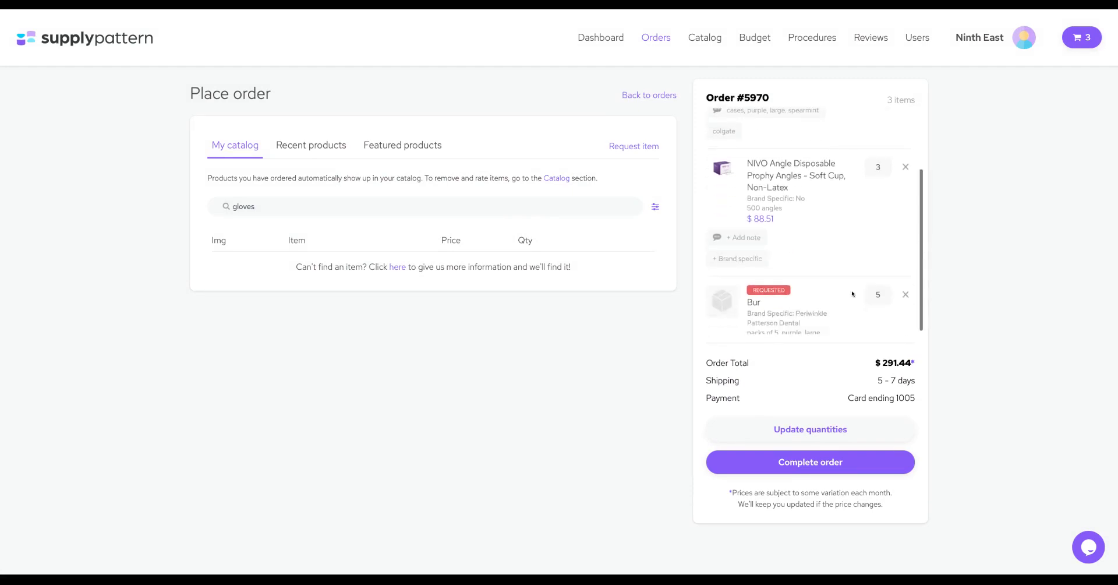